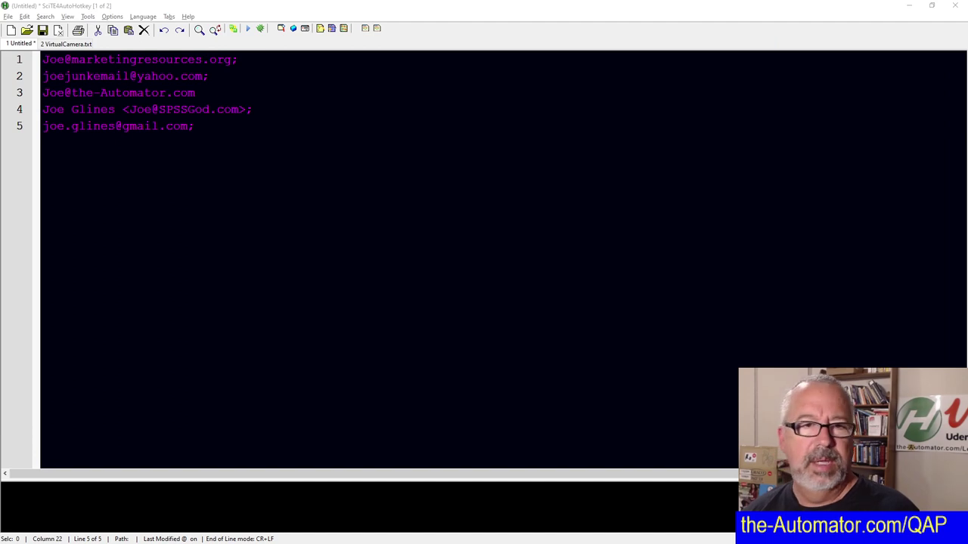
- Sort the whole list of e-mail addresses alphabetically with the Sort script from the SQL Help scripts
{"action": "scroll", "coordinate": [503, 259], "scroll_direction": "up", "scroll_amount": 6}
{"action": "key", "text": "ctrl+minus"}
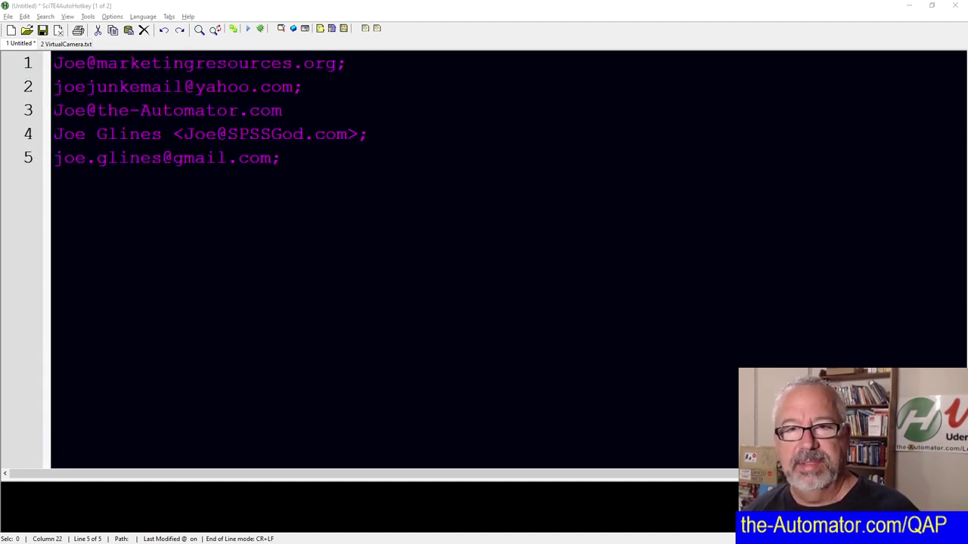
{"action": "left_click", "coordinate": [341, 65]}
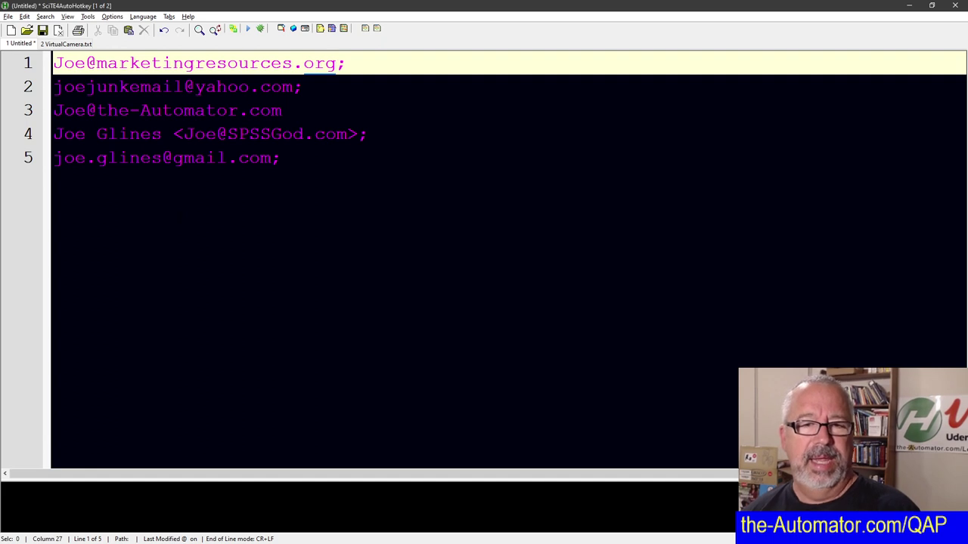
{"action": "key", "text": "ctrl+a"}
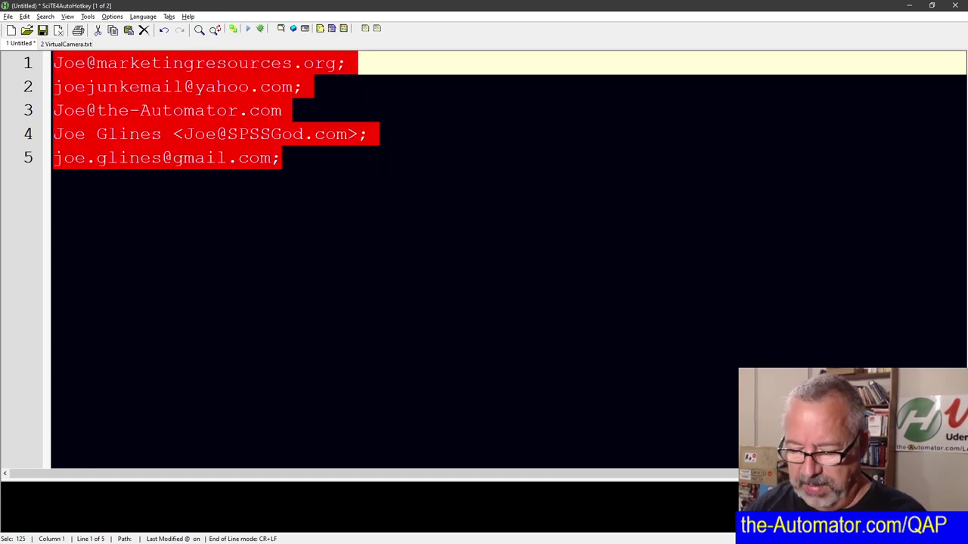
{"action": "left_click", "coordinate": [280, 156]}
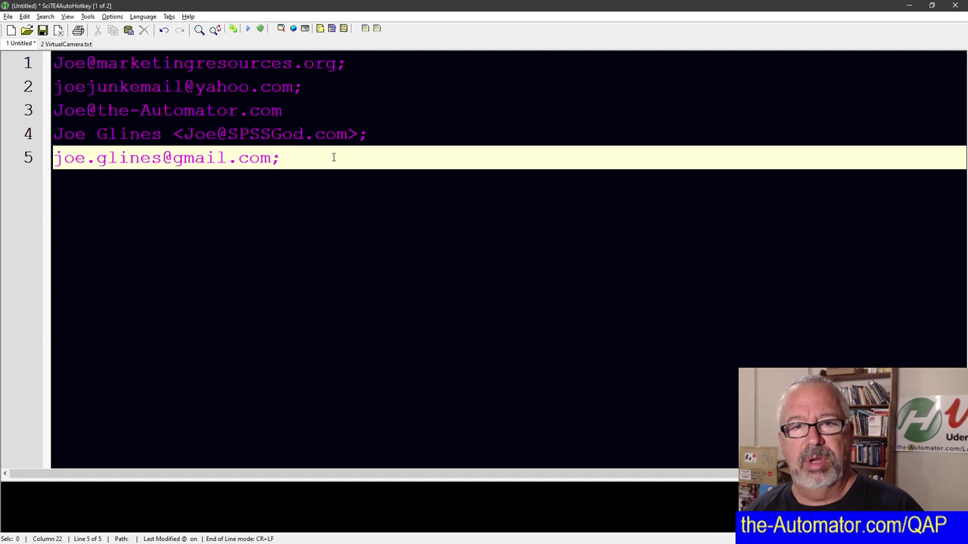
{"action": "key", "text": "ctrl+a"}
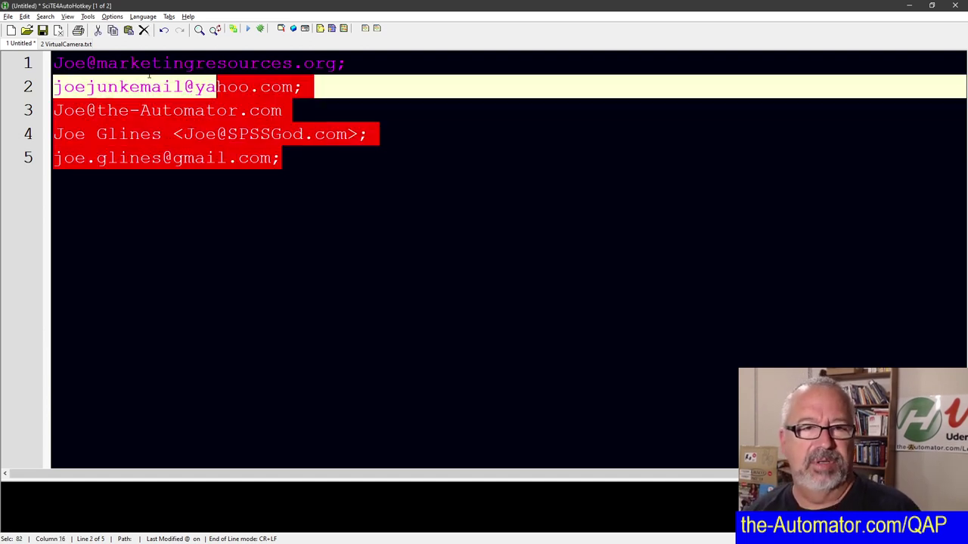
{"action": "middle_click", "coordinate": [178, 133]}
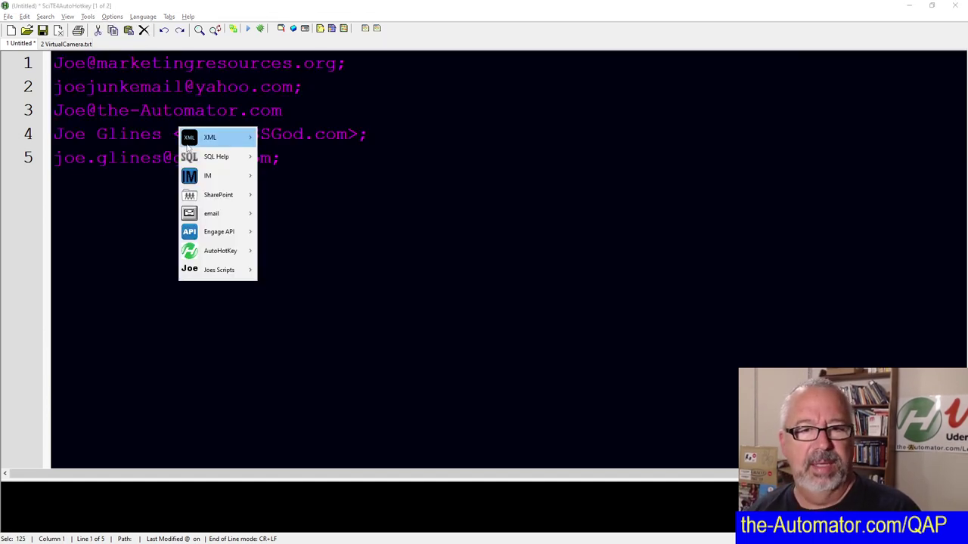
{"action": "mouse_move", "coordinate": [216, 157]}
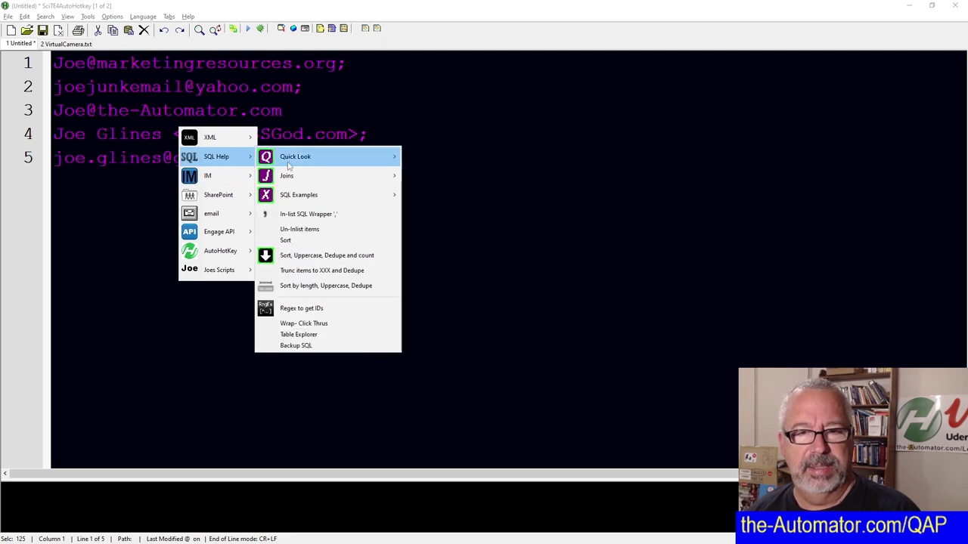
{"action": "left_click", "coordinate": [302, 235]}
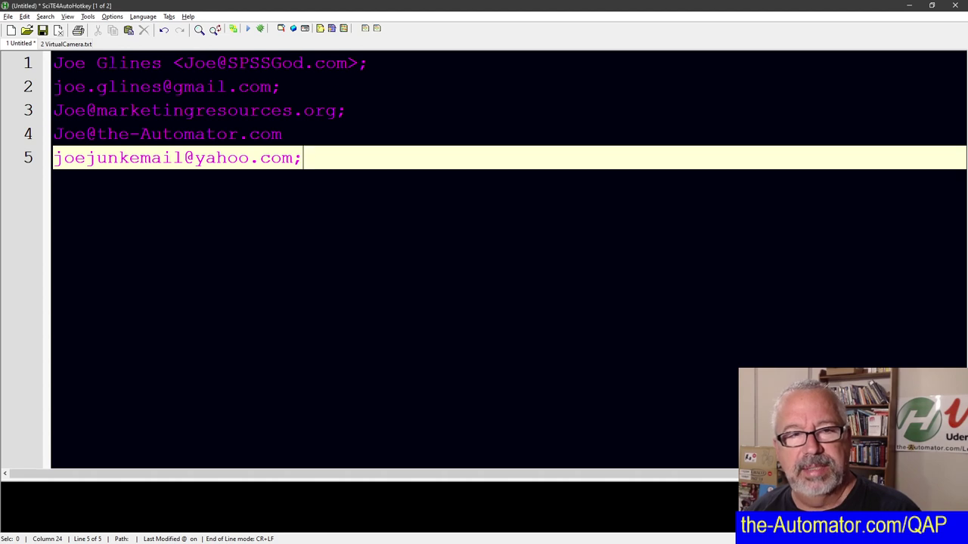
- Switch to the untitled Outlook message, add the suggested contact as To recipient, and copy the recipient entry
{"action": "left_click", "coordinate": [385, 68]}
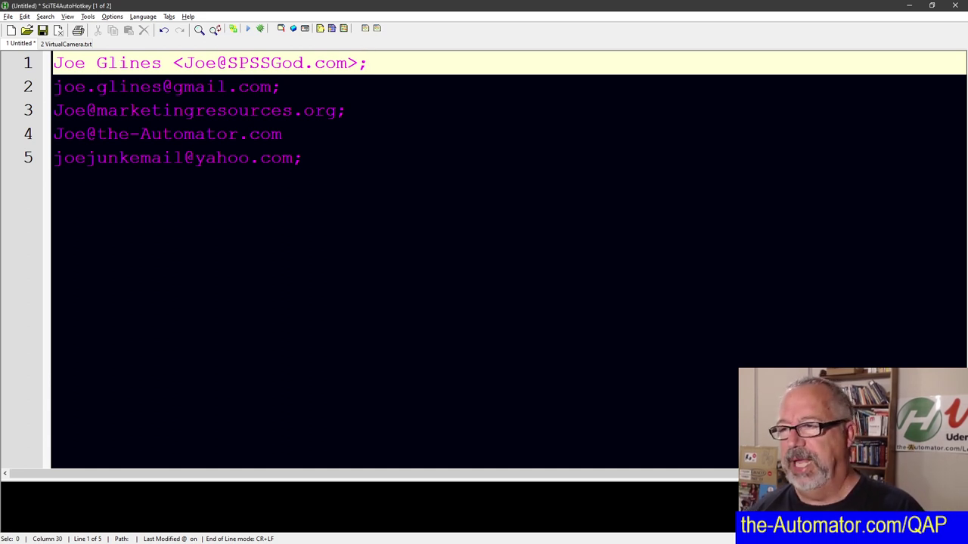
{"action": "key", "text": "alt+Tab"}
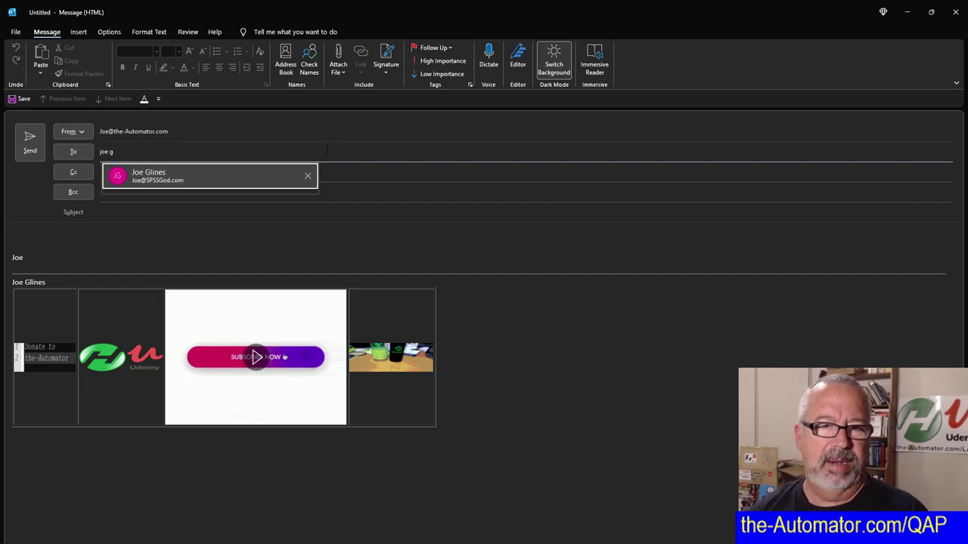
{"action": "left_click", "coordinate": [278, 182]}
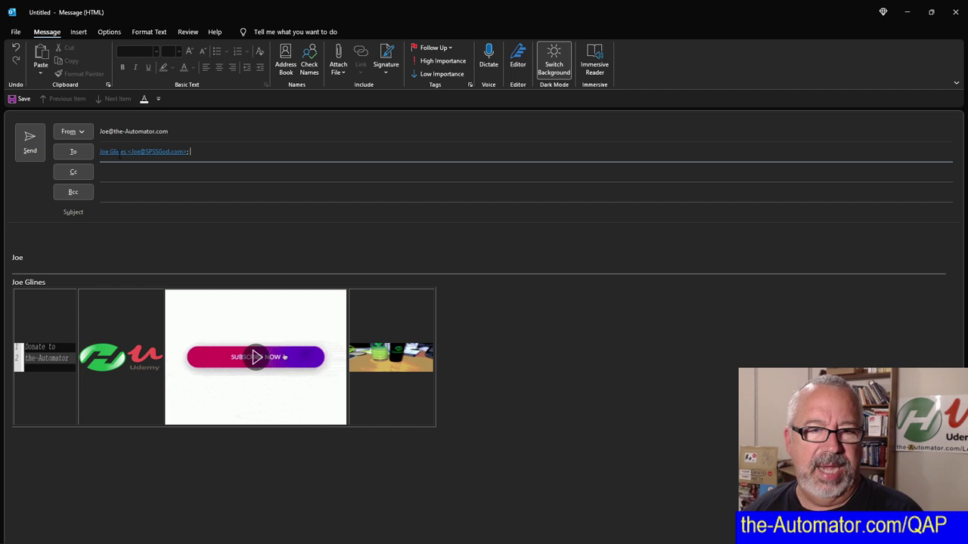
{"action": "mouse_move", "coordinate": [119, 152]}
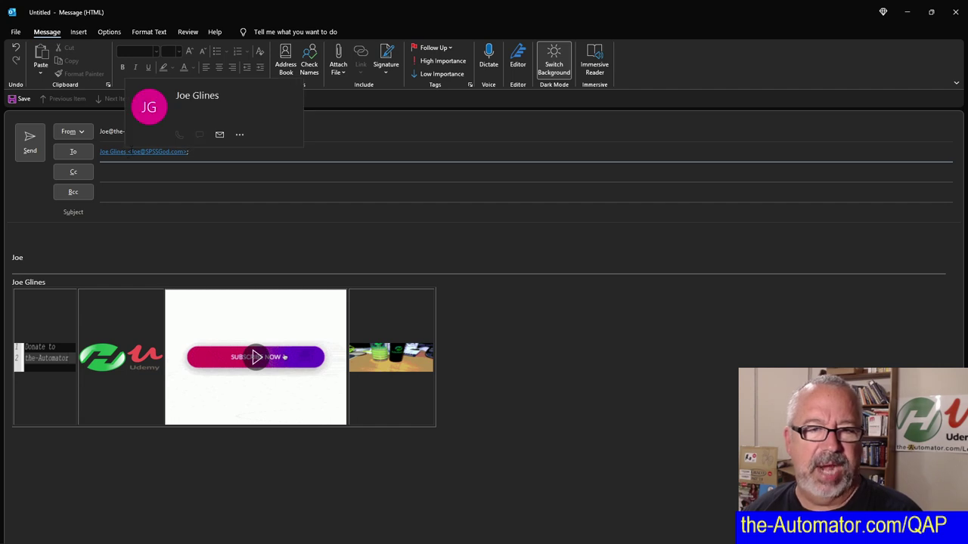
{"action": "mouse_move", "coordinate": [155, 158]}
{"action": "left_click", "coordinate": [369, 155]}
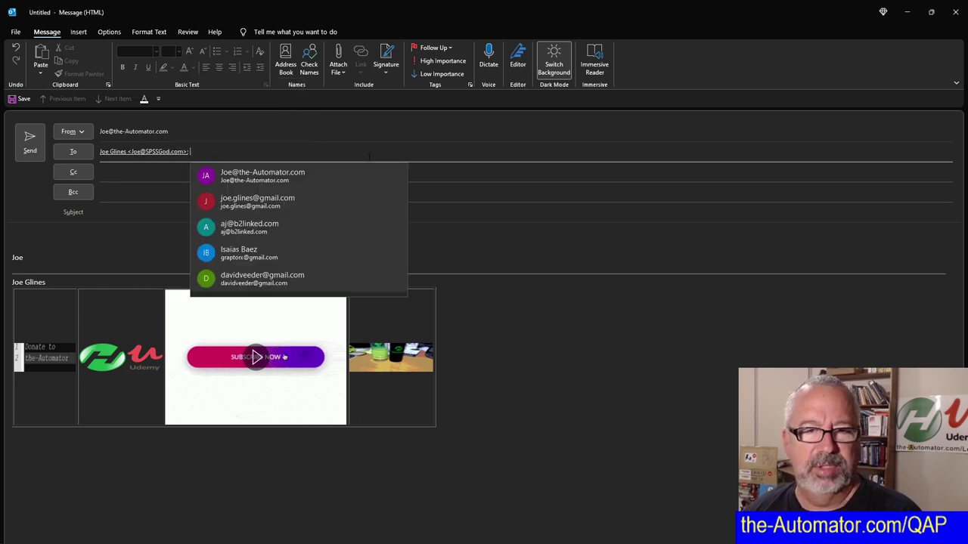
{"action": "key", "text": "ctrl+a"}
{"action": "key", "text": "ctrl+c"}
- Switch back to SciTE4AutoHotkey and paste the copied recipient on a new second line, ending with a semicolon
{"action": "key", "text": "alt+Tab"}
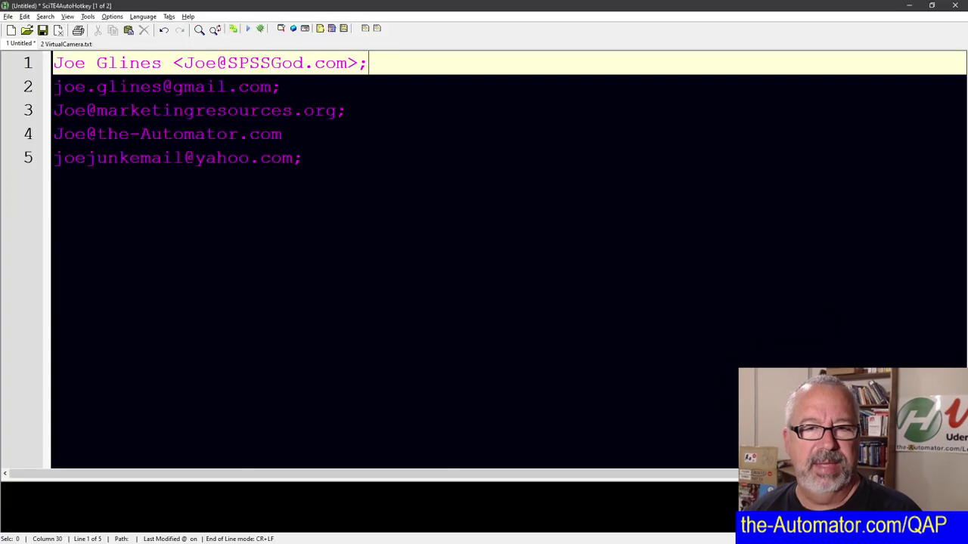
{"action": "left_click", "coordinate": [412, 81]}
{"action": "key", "text": "Up"}
{"action": "key", "text": "End"}
{"action": "key", "text": "Return"}
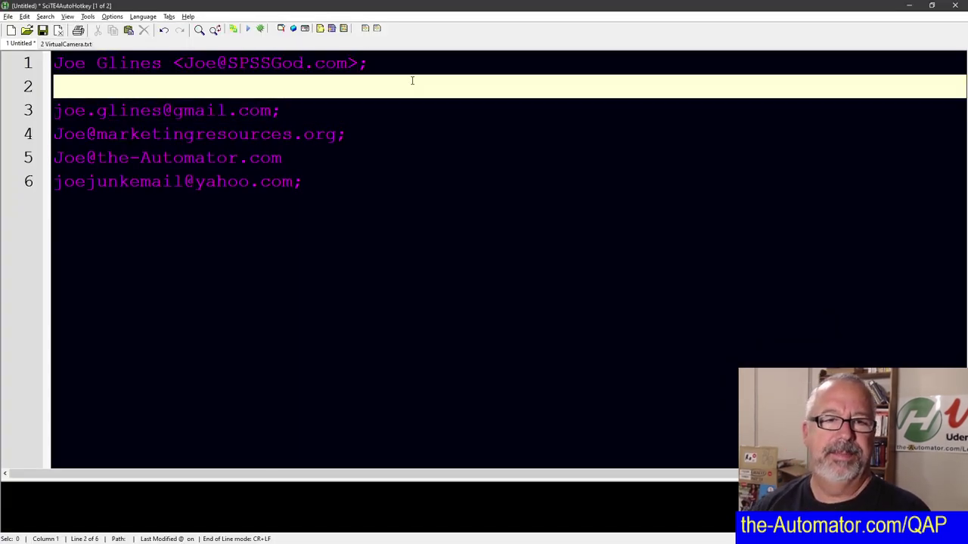
{"action": "key", "text": "ctrl+v"}
{"action": "type", "text": ";"}
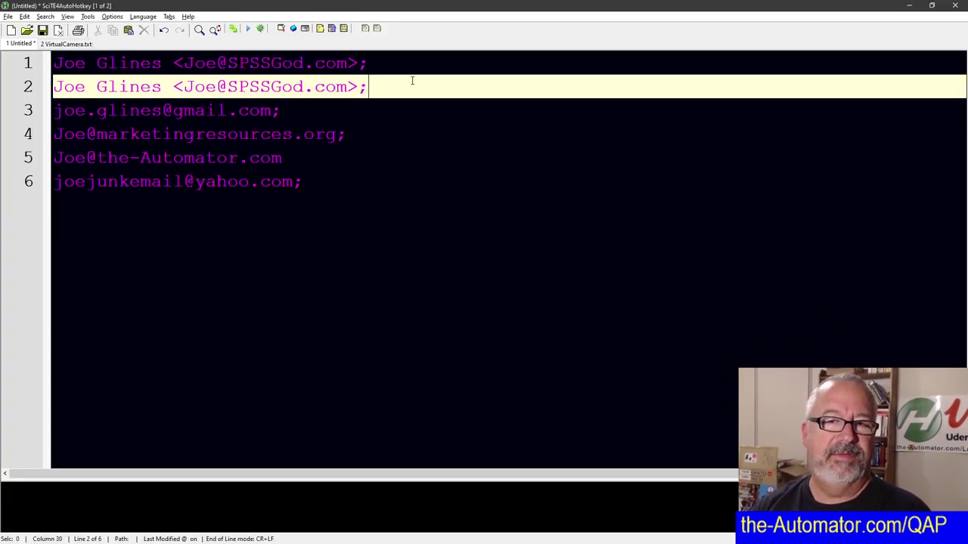
- Delete the original first line so only the pasted recipient entry remains above the other addresses
{"action": "key", "text": "Up"}
{"action": "key", "text": "shift+Home"}
{"action": "key", "text": "Delete"}
{"action": "key", "text": "Delete"}
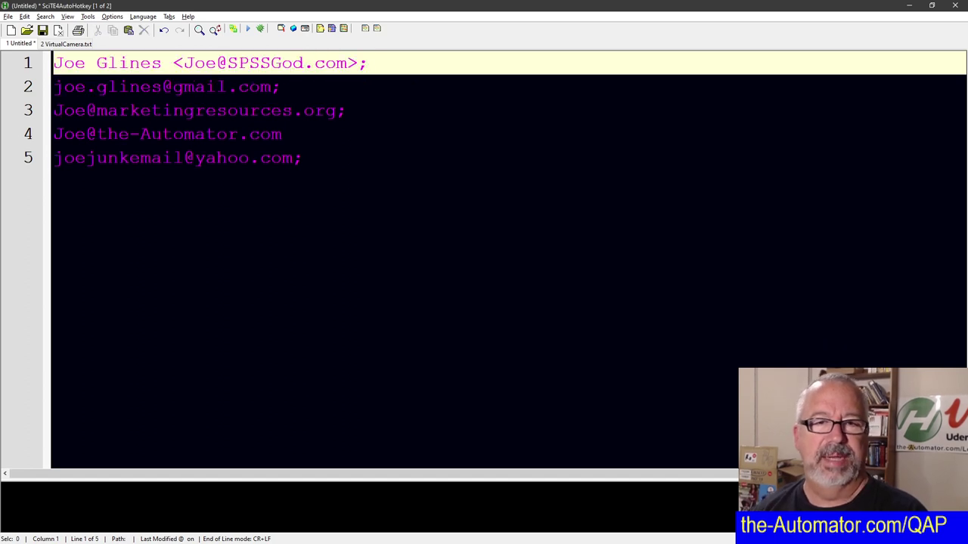
{"action": "left_click_drag", "start_coordinate": [161, 63], "coordinate": [47, 56]}
{"action": "left_click_drag", "start_coordinate": [184, 62], "coordinate": [349, 59]}
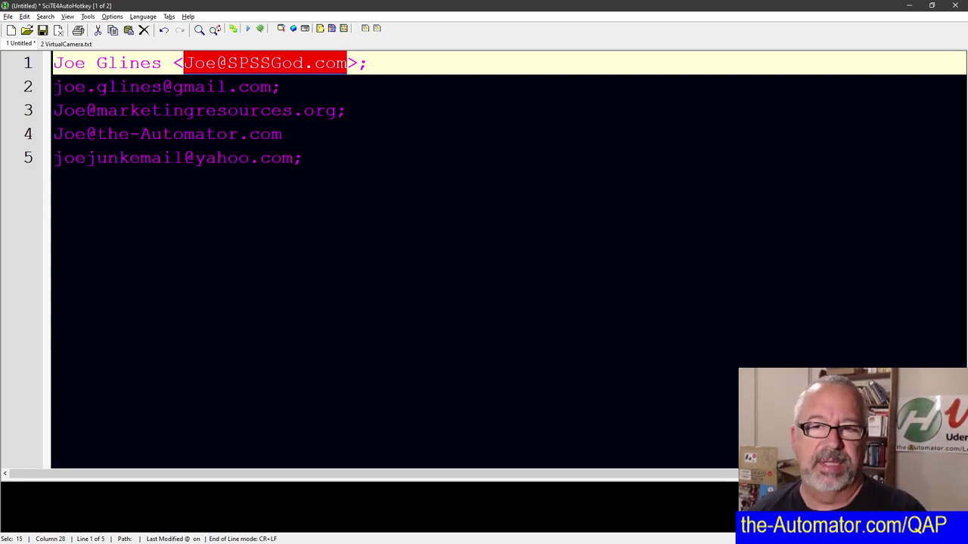
{"action": "middle_click", "coordinate": [468, 176]}
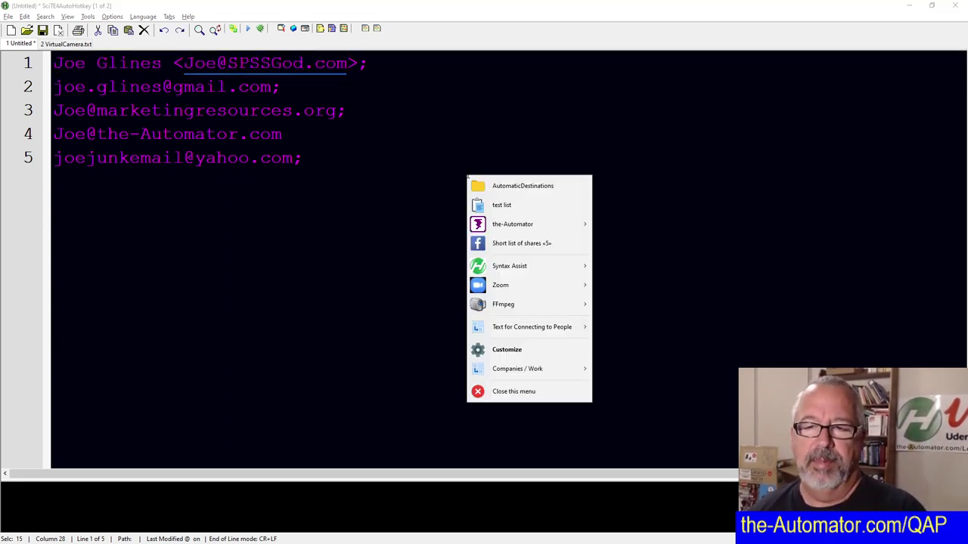
{"action": "left_click", "coordinate": [505, 211]}
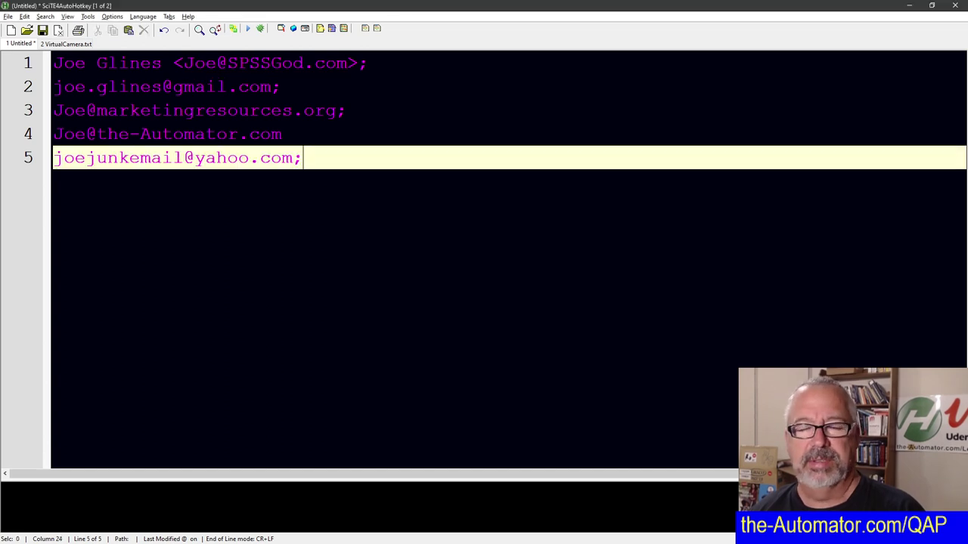
- Start adding a new Snippet favorite in Quick Access Popup's Customize window
{"action": "middle_click", "coordinate": [444, 153]}
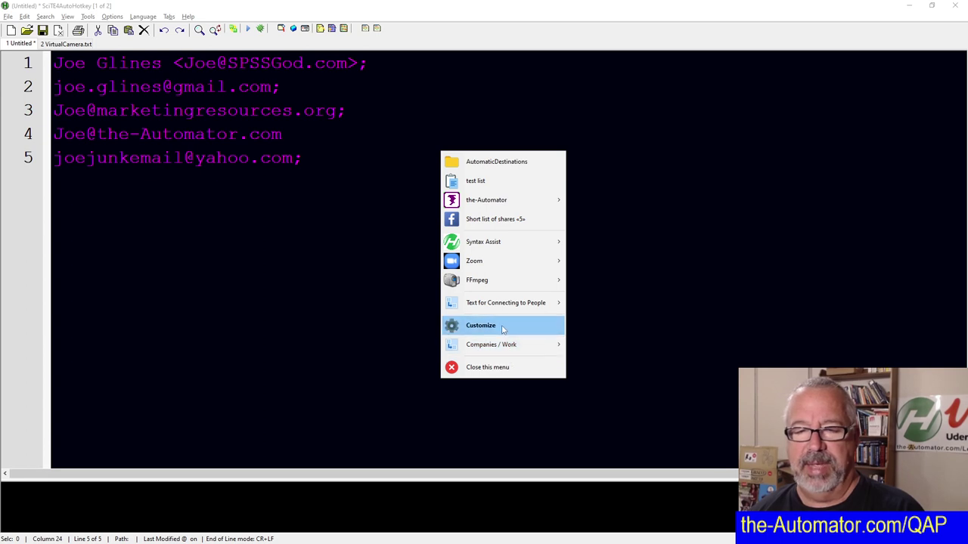
{"action": "left_click", "coordinate": [503, 326]}
{"action": "left_click", "coordinate": [623, 202]}
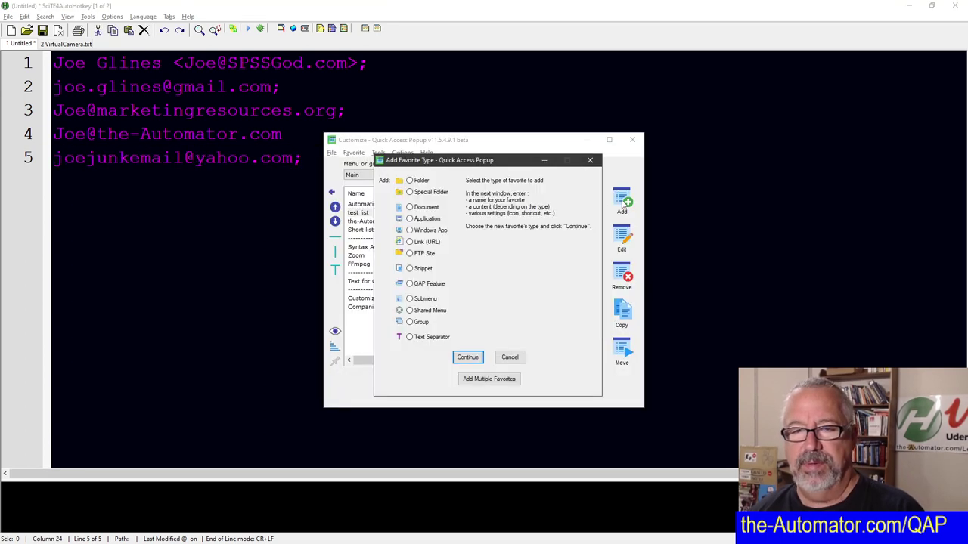
{"action": "left_click", "coordinate": [425, 271]}
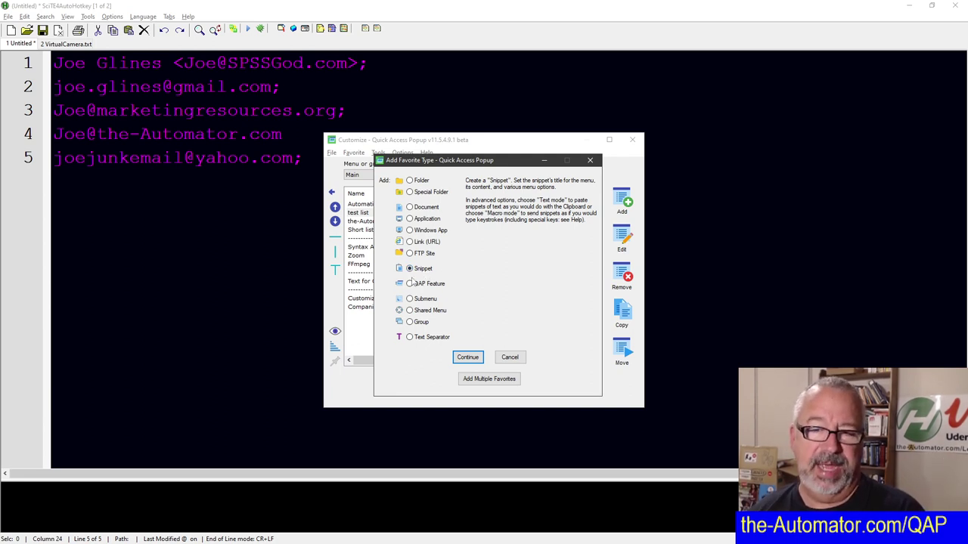
{"action": "left_click", "coordinate": [468, 358]}
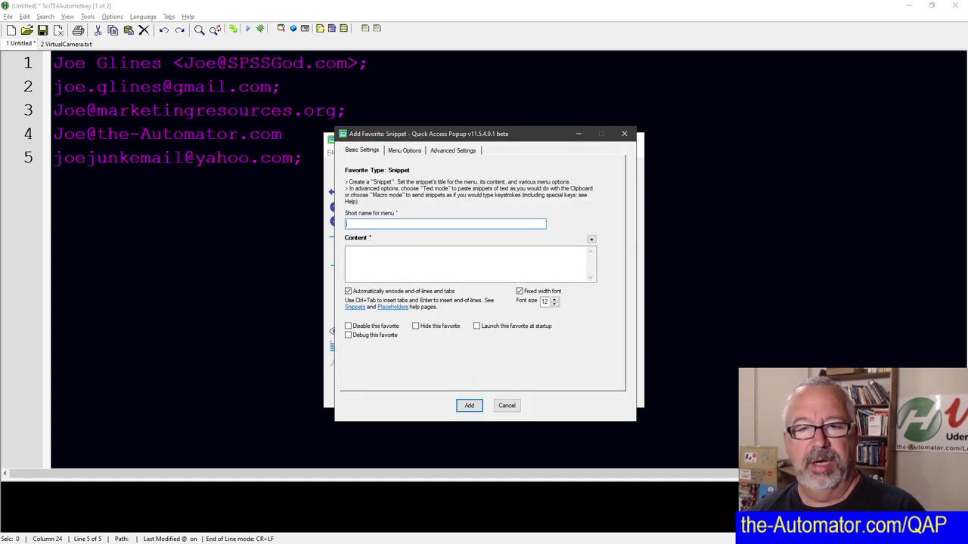
- Copy all five address lines from the editor and paste them as the snippet's content
{"action": "left_click_drag", "start_coordinate": [308, 162], "coordinate": [1, 55]}
{"action": "key", "text": "ctrl+c"}
{"action": "key", "text": "alt+Tab"}
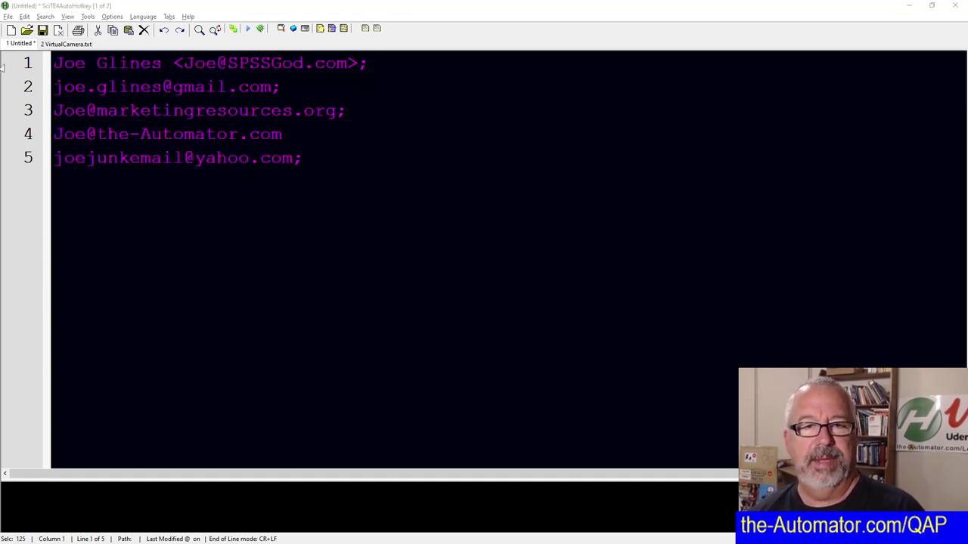
{"action": "left_click", "coordinate": [400, 263]}
{"action": "key", "text": "ctrl+v"}
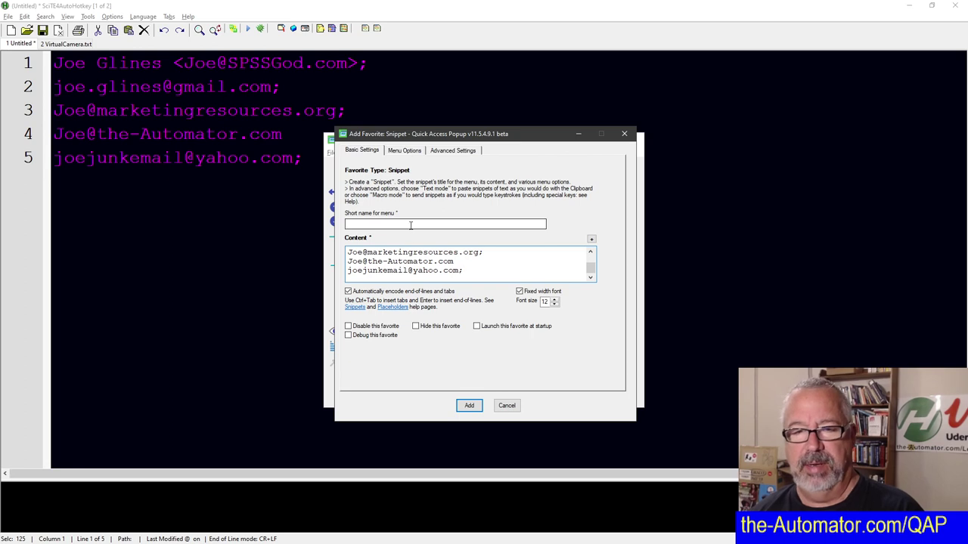
- Enter "short emial list" as the snippet's short name for the menu
{"action": "left_click", "coordinate": [413, 223]}
{"action": "type", "text": "shor"}
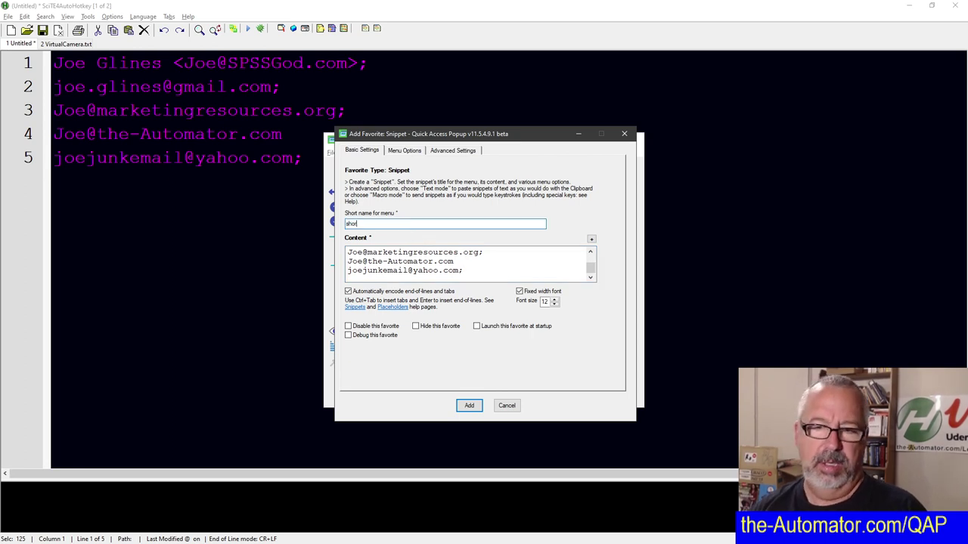
{"action": "type", "text": "t emial list"}
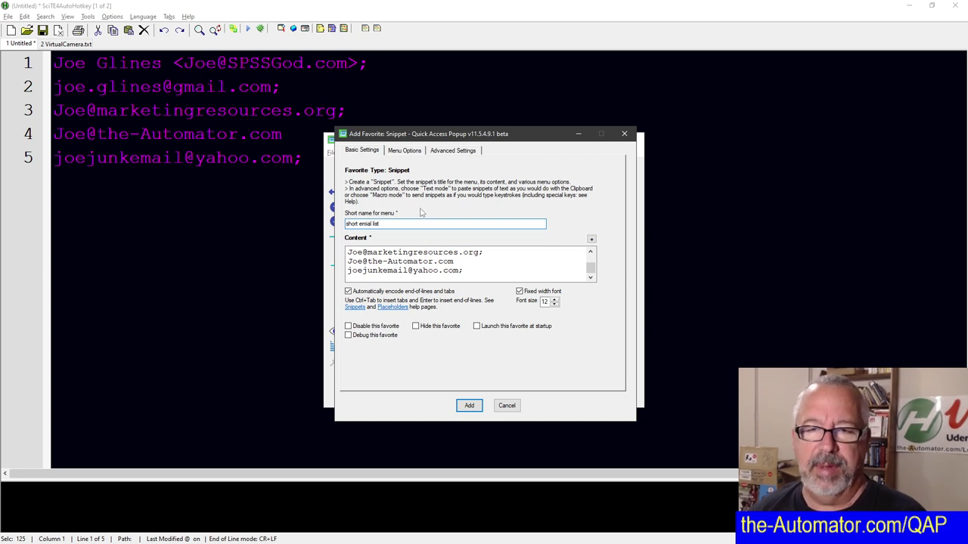
- Change the snippet's favorite icon to the blue and yellow shield
{"action": "left_click", "coordinate": [414, 151]}
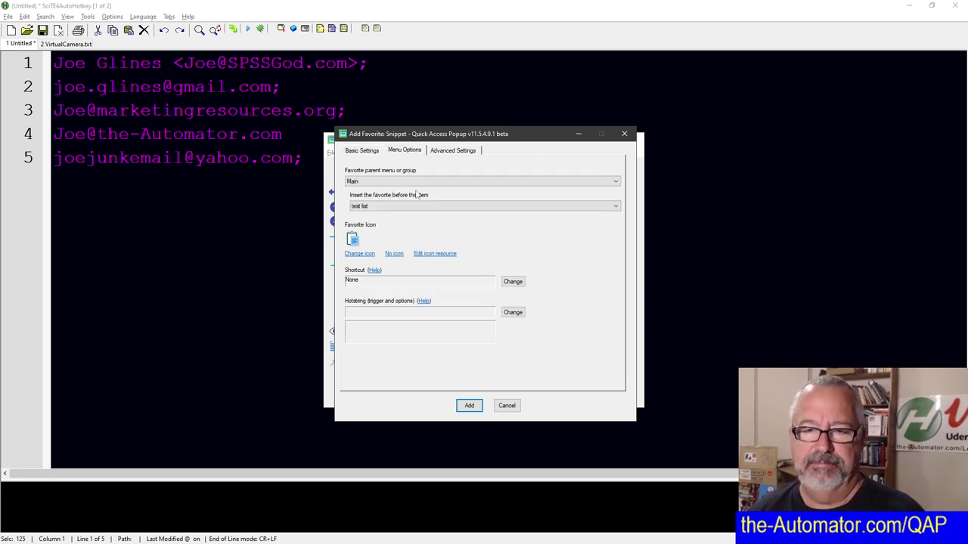
{"action": "left_click", "coordinate": [367, 255]}
{"action": "left_click", "coordinate": [455, 250]}
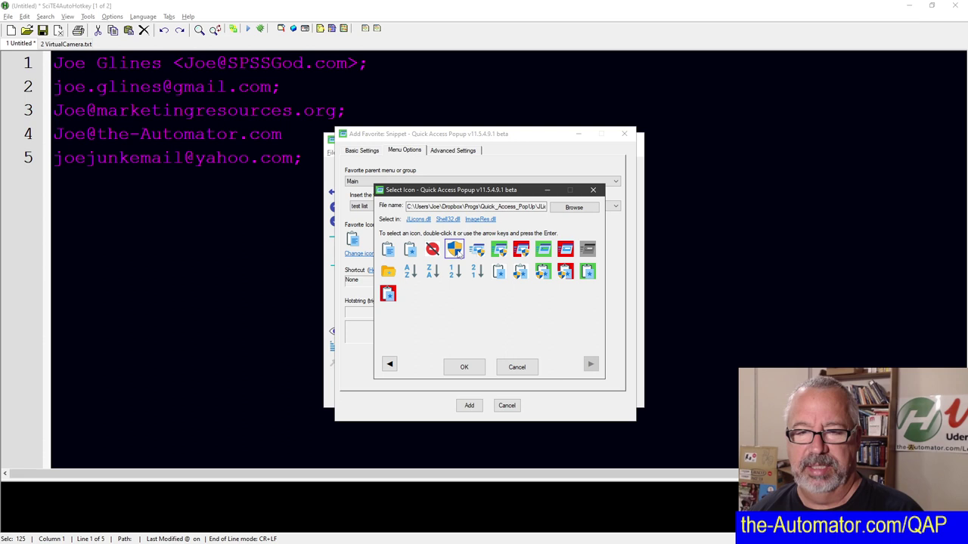
{"action": "left_click", "coordinate": [457, 369]}
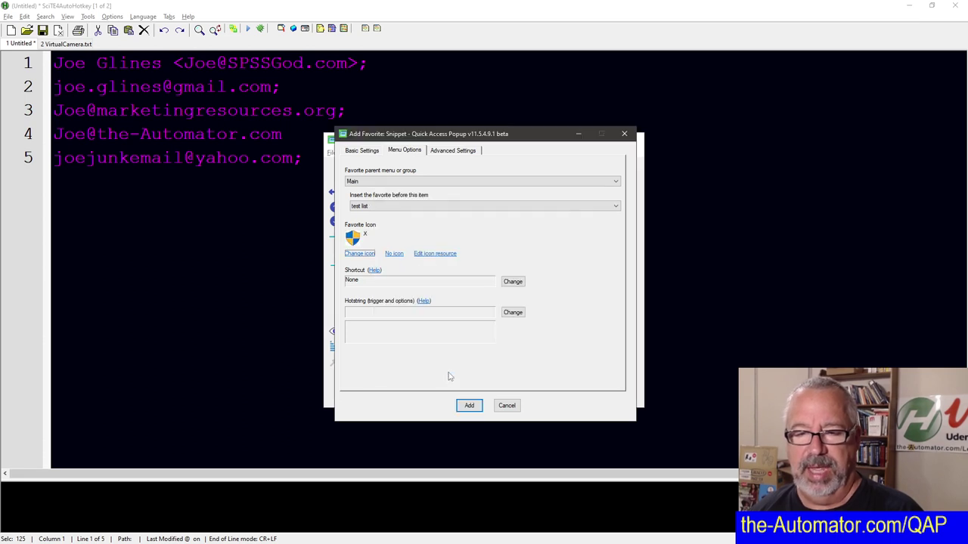
- Add the snippet to the Main menu, save the customization, and close the Customize window
{"action": "left_click", "coordinate": [469, 405]}
{"action": "left_click", "coordinate": [493, 381]}
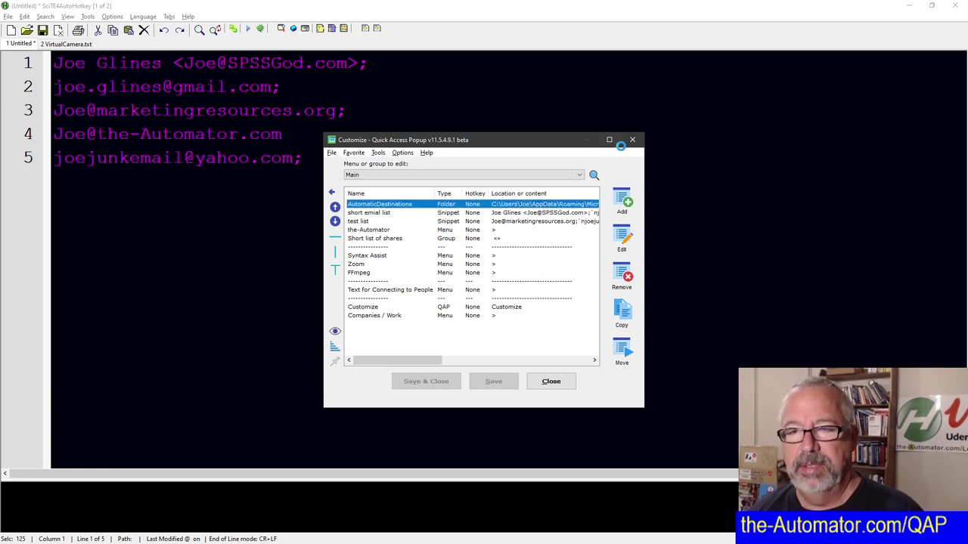
{"action": "left_click", "coordinate": [631, 139]}
- Clear all text from the editor and insert the "short emial list" snippet from the Quick Access Popup menu
{"action": "left_click", "coordinate": [303, 157]}
{"action": "key", "text": "ctrl+a"}
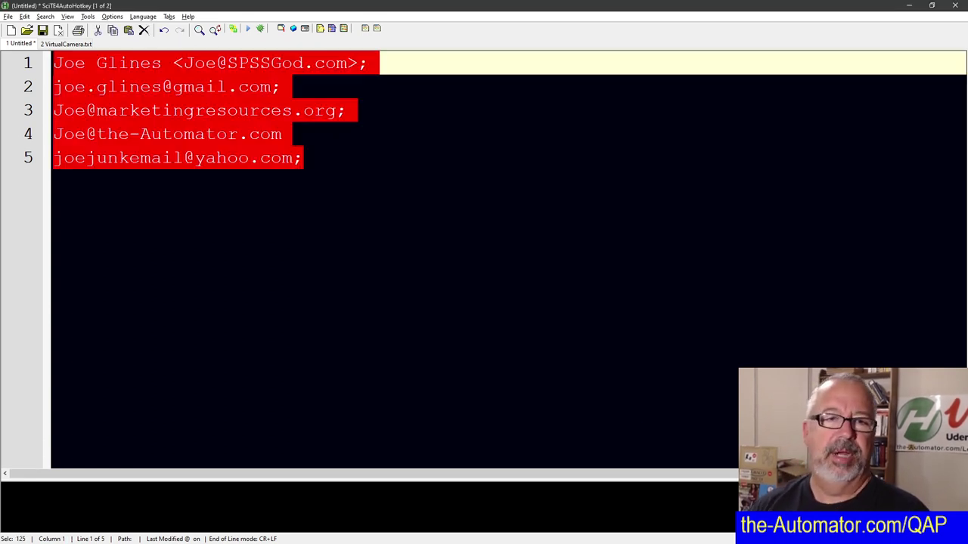
{"action": "key", "text": "Delete"}
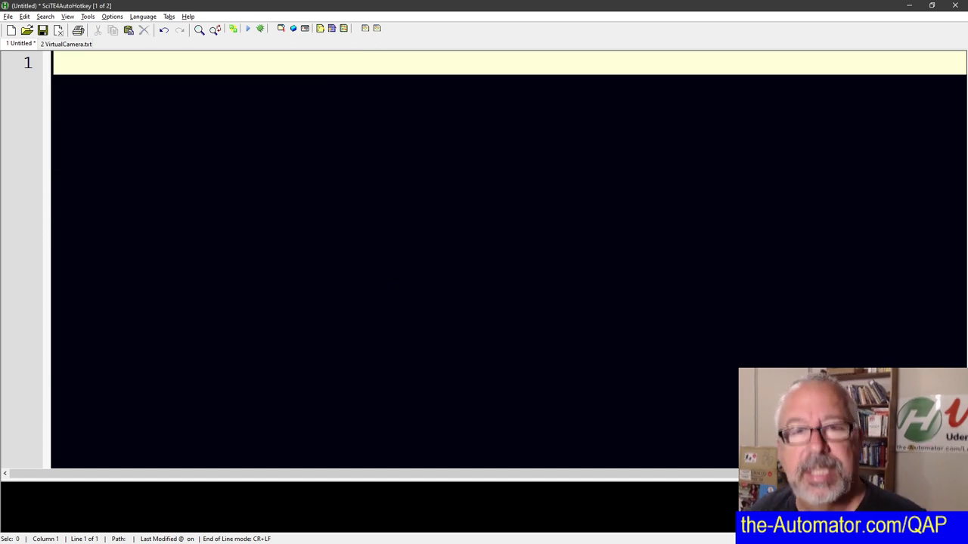
{"action": "middle_click", "coordinate": [324, 121]}
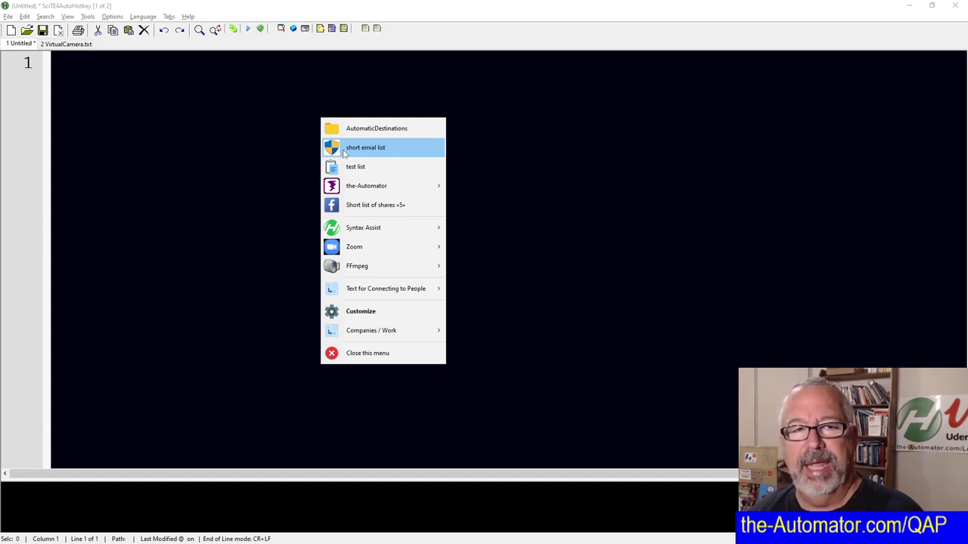
{"action": "left_click", "coordinate": [365, 147]}
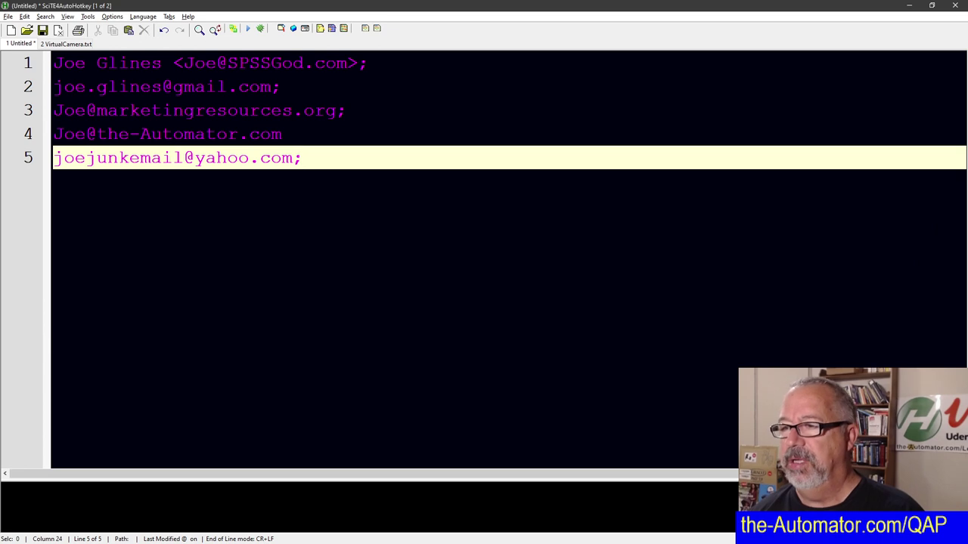
- Switch to the untitled Outlook message and insert the "short emial list" snippet into its To field
{"action": "key", "text": "alt+Tab"}
{"action": "key", "text": "BackSpace"}
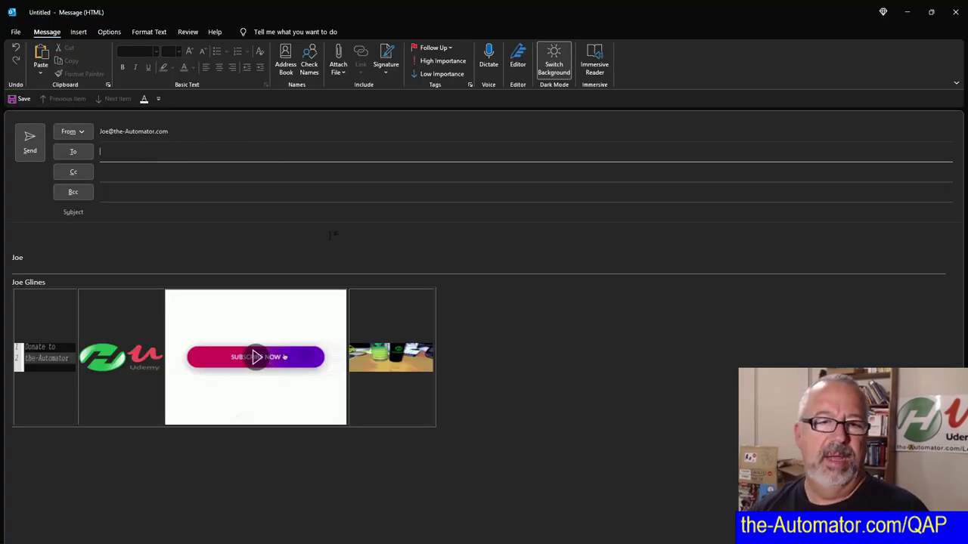
{"action": "left_click", "coordinate": [178, 151]}
{"action": "middle_click", "coordinate": [178, 151]}
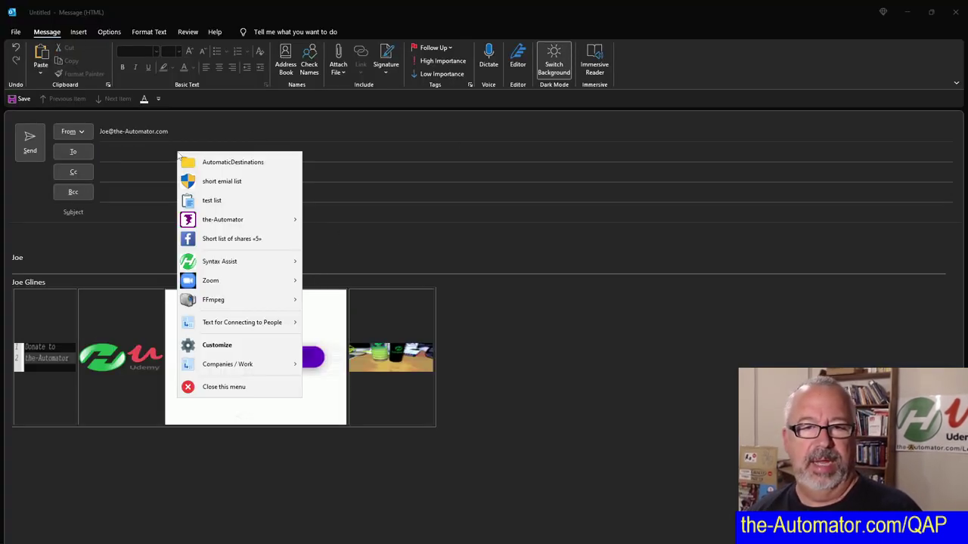
{"action": "left_click", "coordinate": [208, 180]}
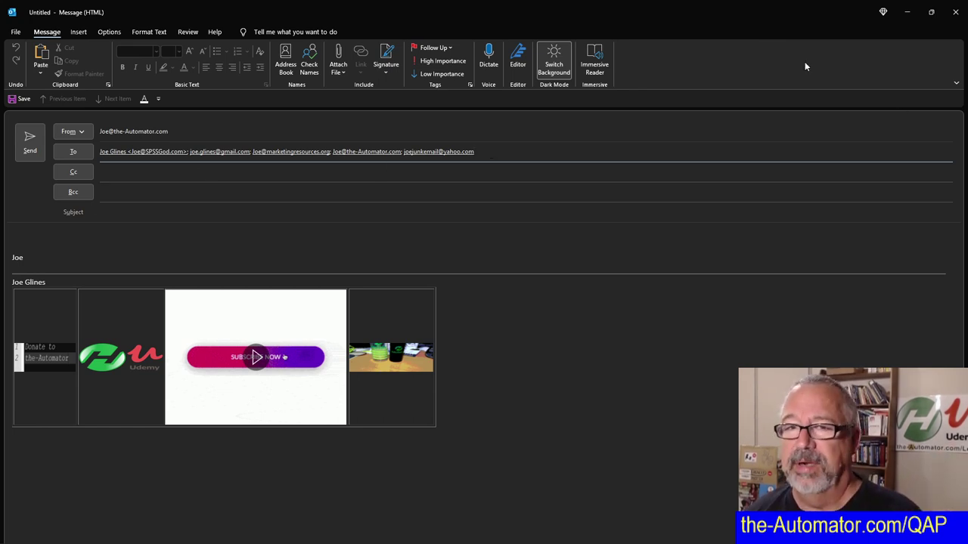
- Bring the Gmail compose window into view and insert the "short emial list" snippet into its To field
{"action": "key", "text": "alt+Tab"}
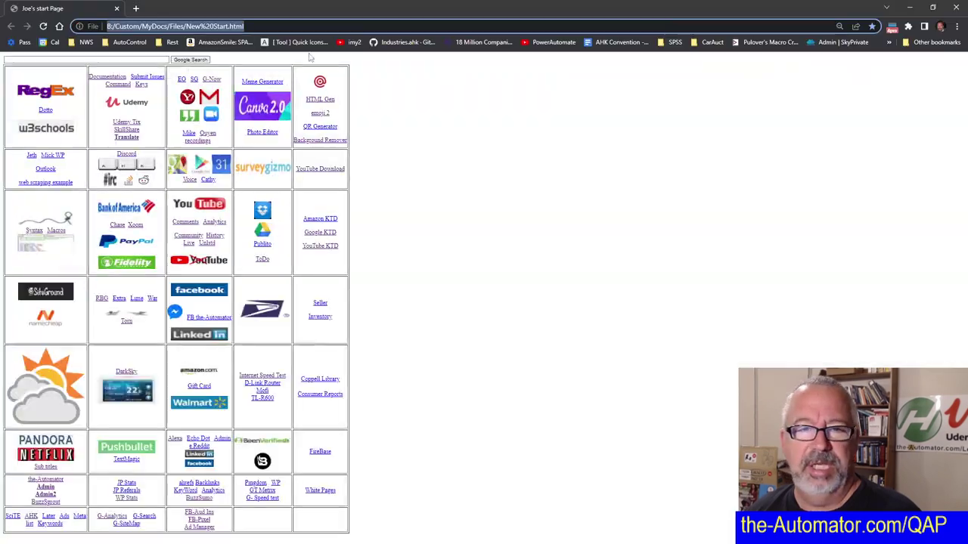
{"action": "key", "text": "alt+Tab"}
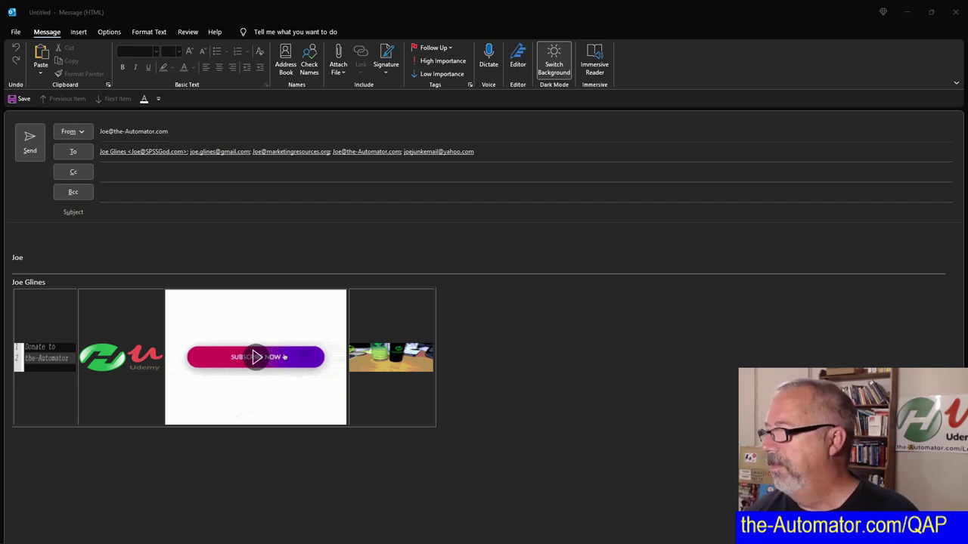
{"action": "left_click_drag", "start_coordinate": [967, 91], "coordinate": [526, 25]}
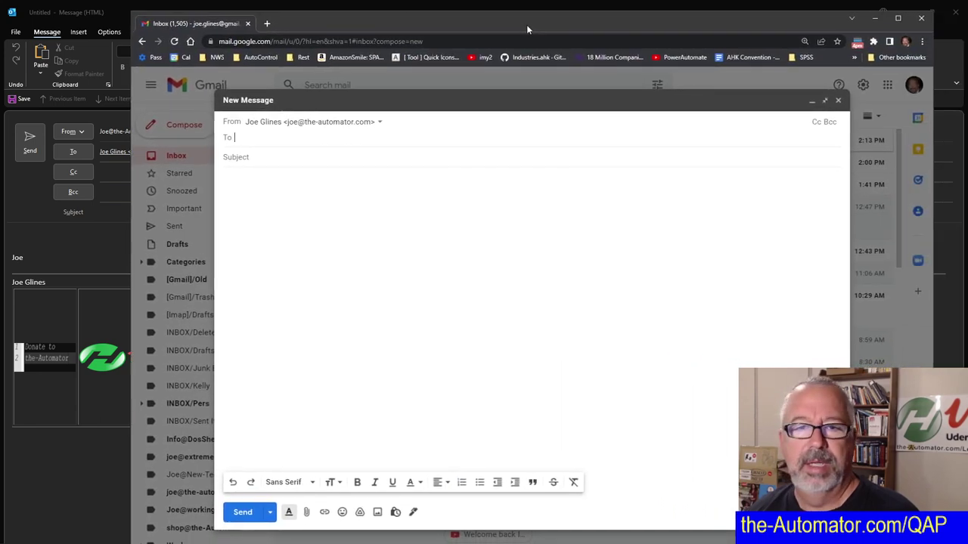
{"action": "middle_click", "coordinate": [291, 140]}
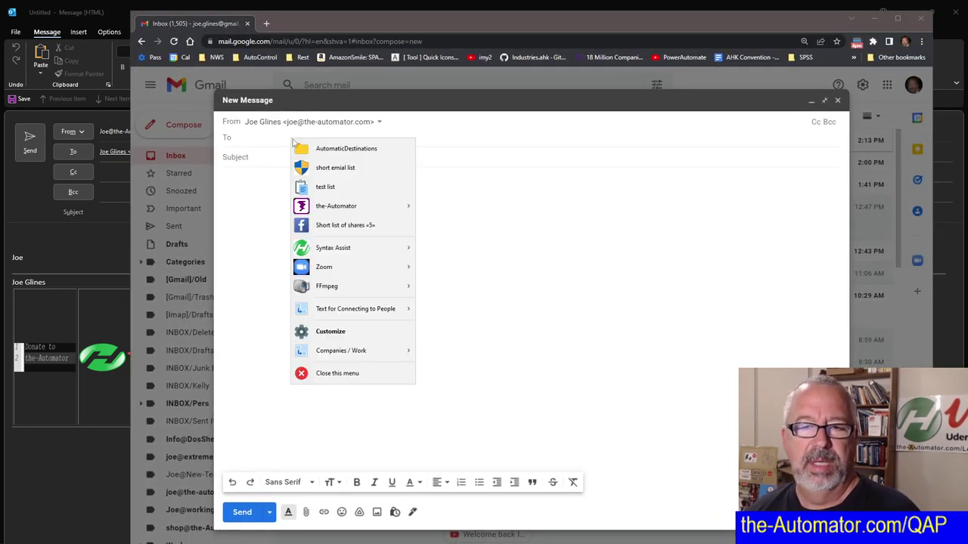
{"action": "left_click", "coordinate": [308, 172]}
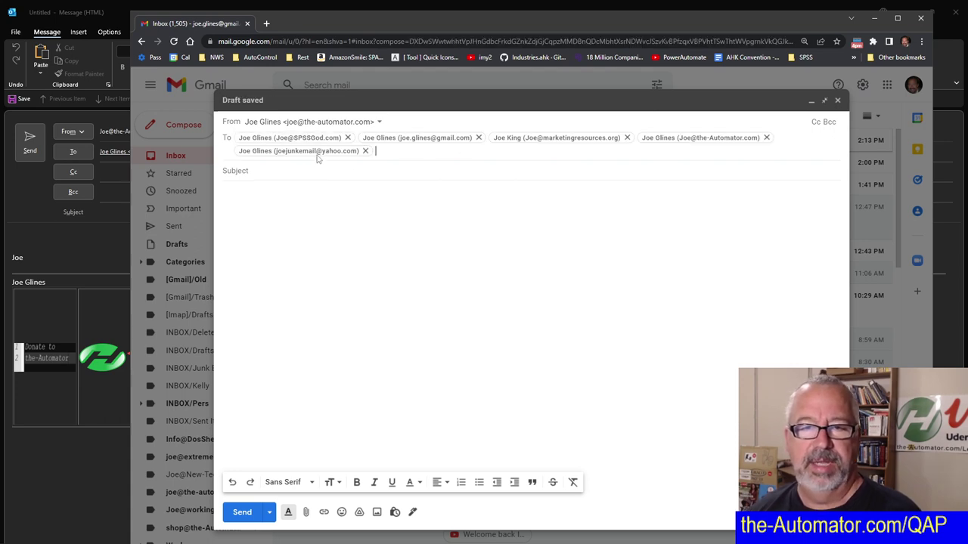
- Open the "short emial list" snippet for editing in the Customize window and correct its short name to "short email list"
{"action": "middle_click", "coordinate": [356, 167]}
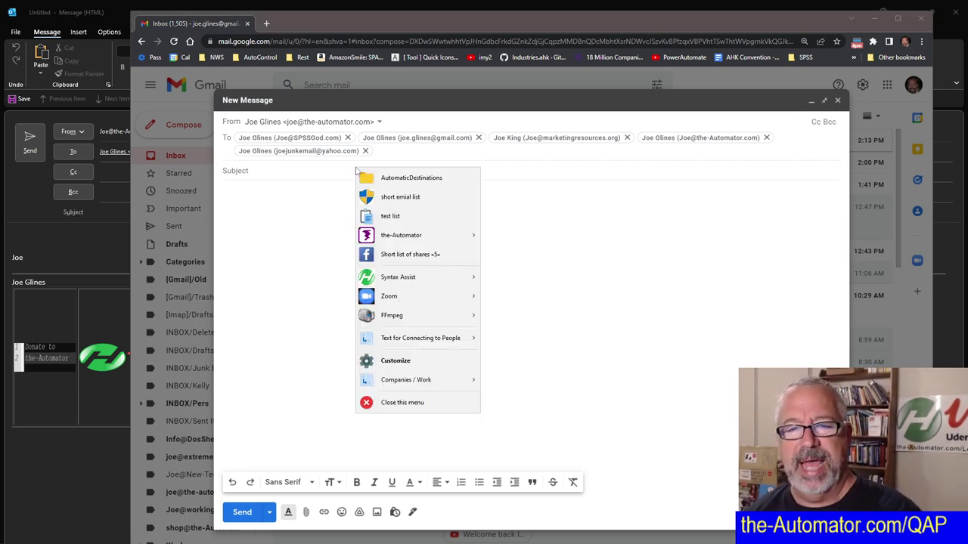
{"action": "left_click", "coordinate": [420, 363]}
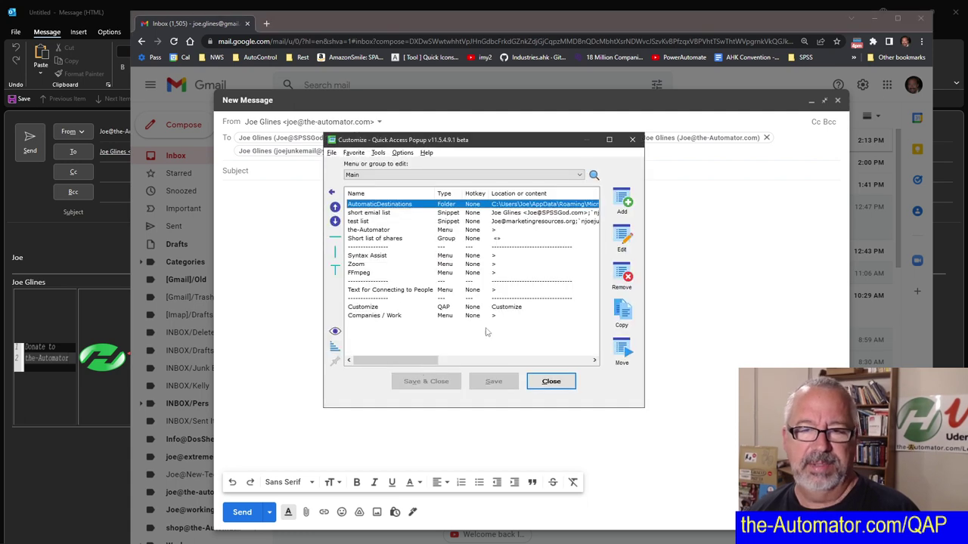
{"action": "left_click", "coordinate": [372, 214]}
{"action": "double_click", "coordinate": [377, 216]}
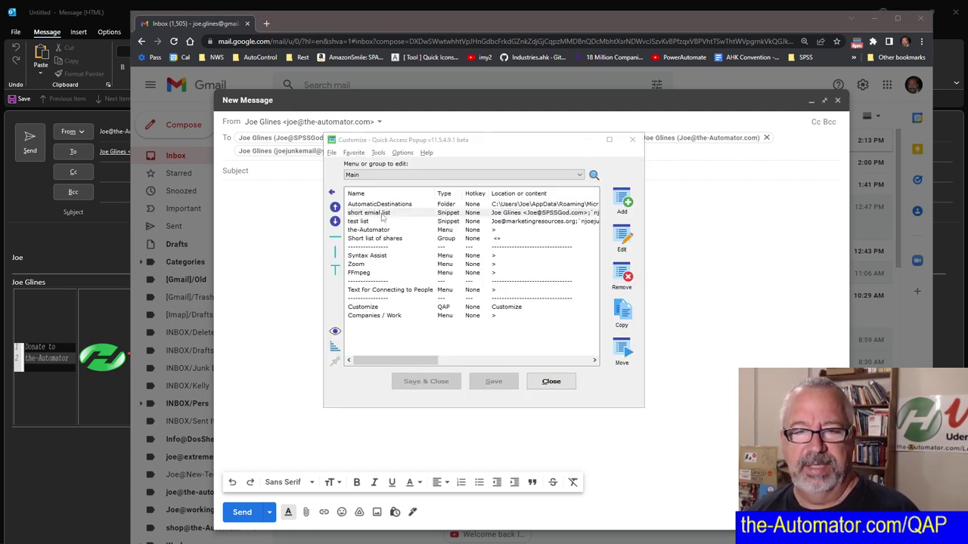
{"action": "left_click", "coordinate": [367, 226]}
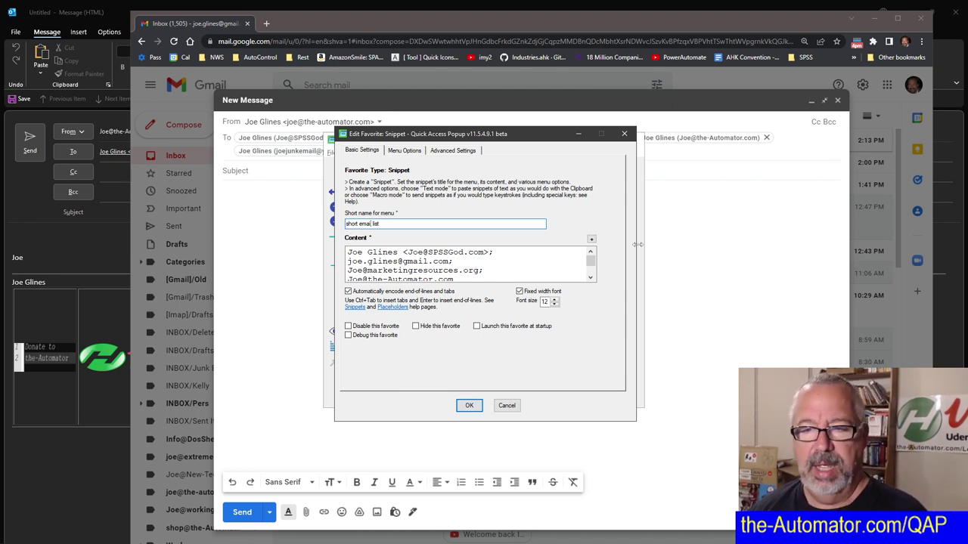
- Enlarge the snippet's content box and highlight all the address lines to review them
{"action": "left_click", "coordinate": [591, 239]}
{"action": "left_click", "coordinate": [505, 261]}
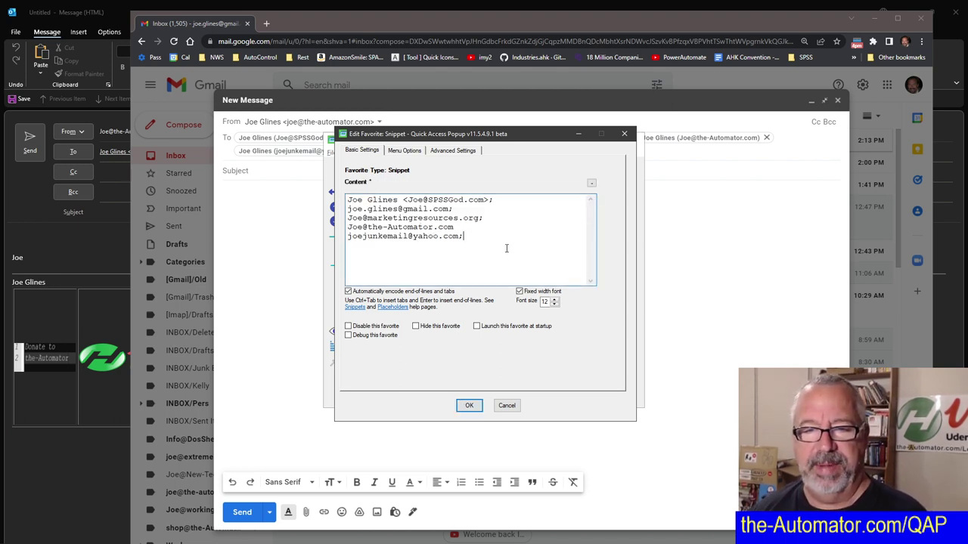
{"action": "key", "text": "ctrl+a"}
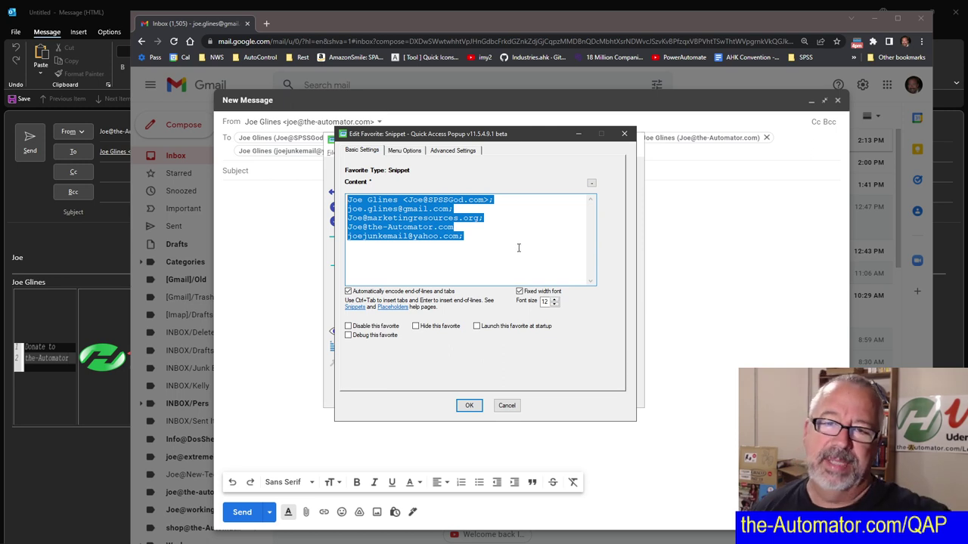
{"action": "left_click", "coordinate": [519, 248]}
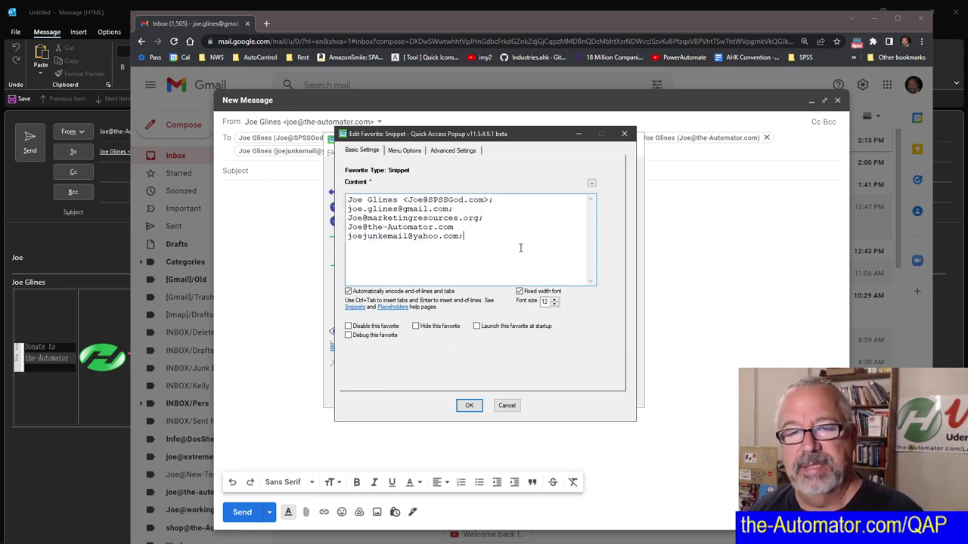